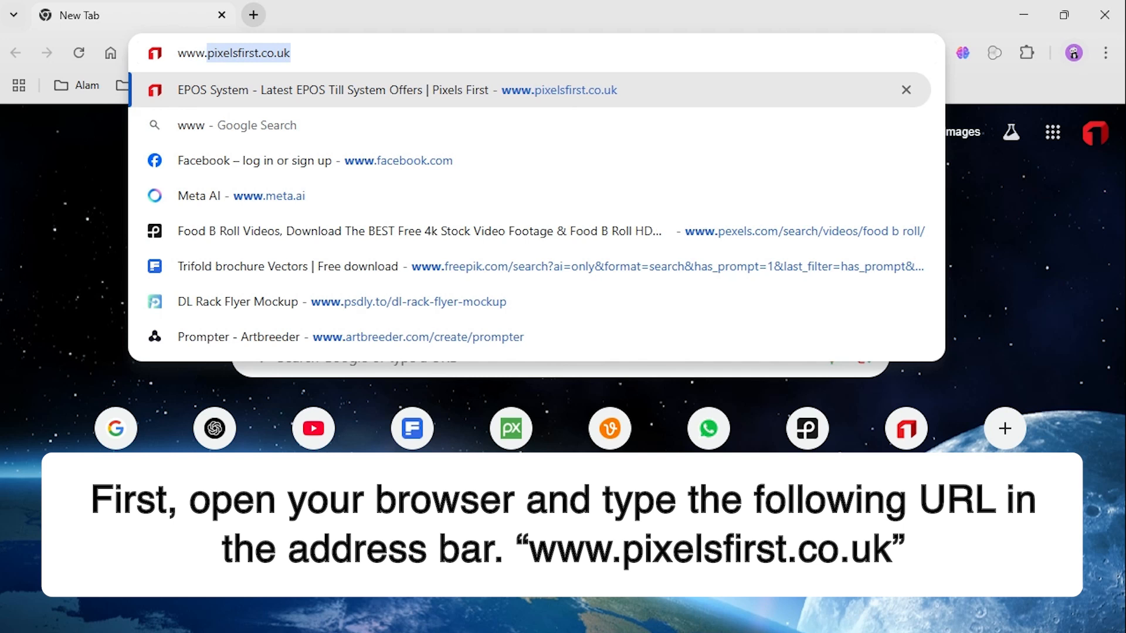
type("els")
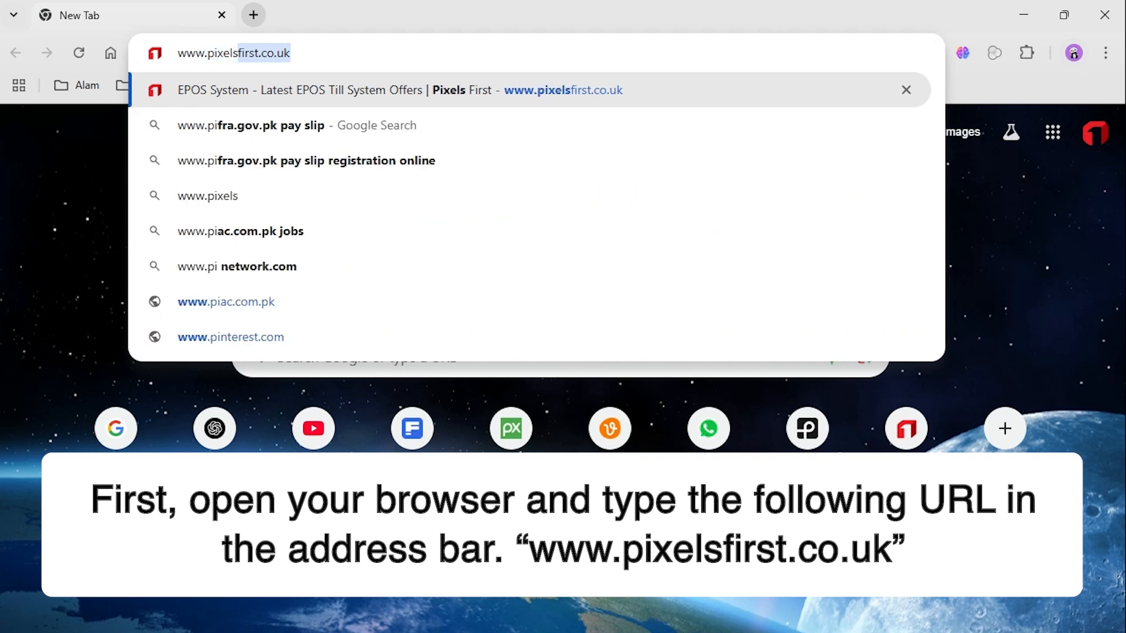
type("first")
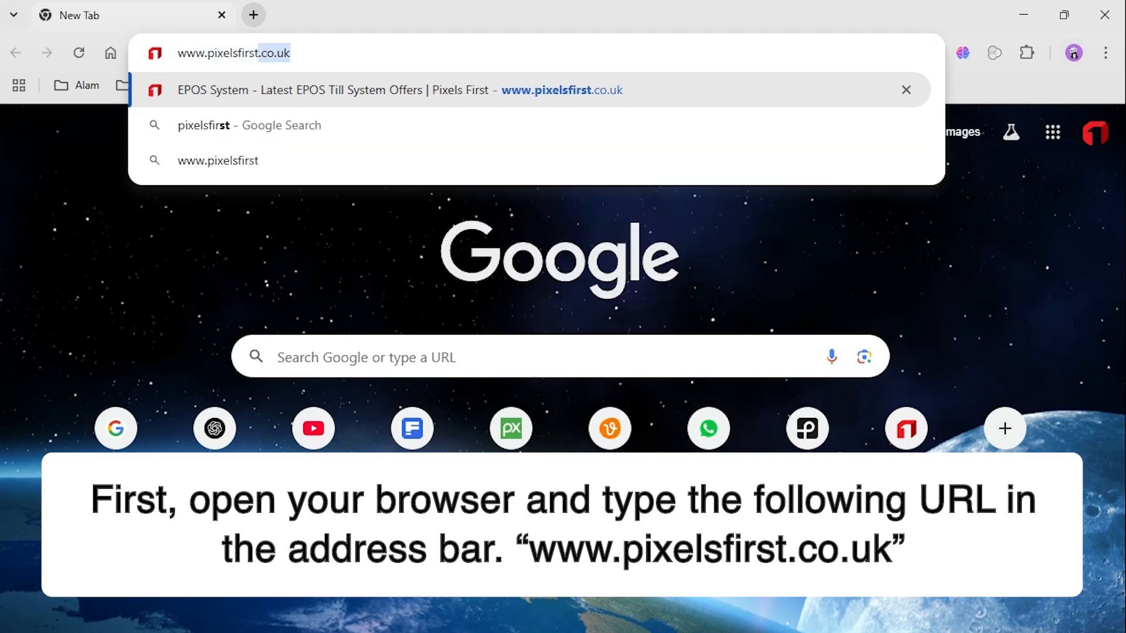
type(".co.uk")
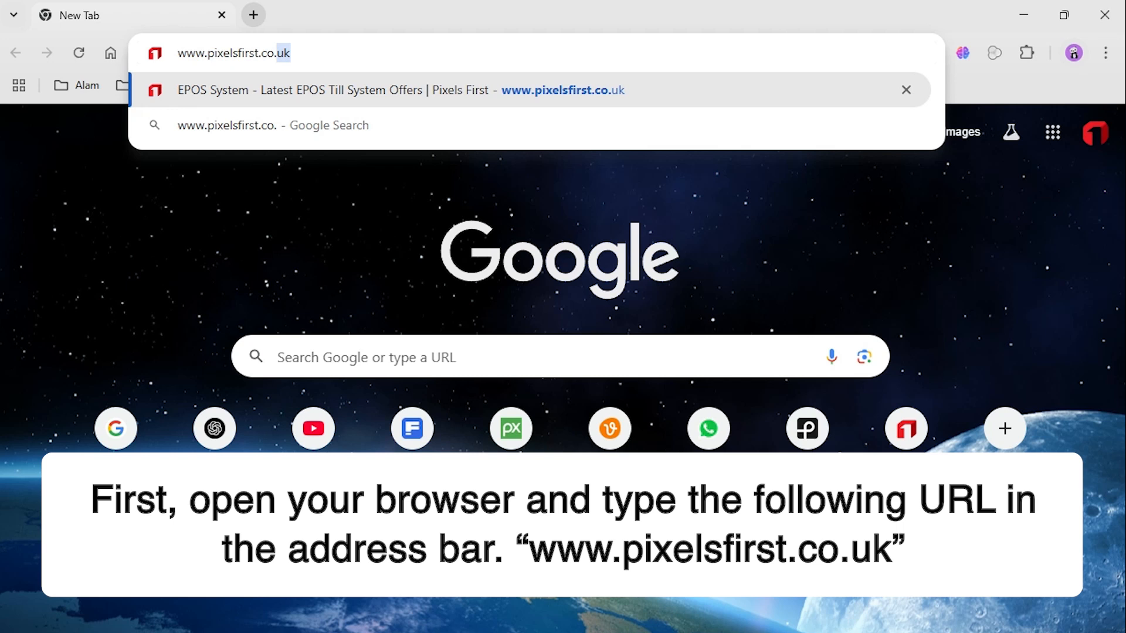
key("Return")
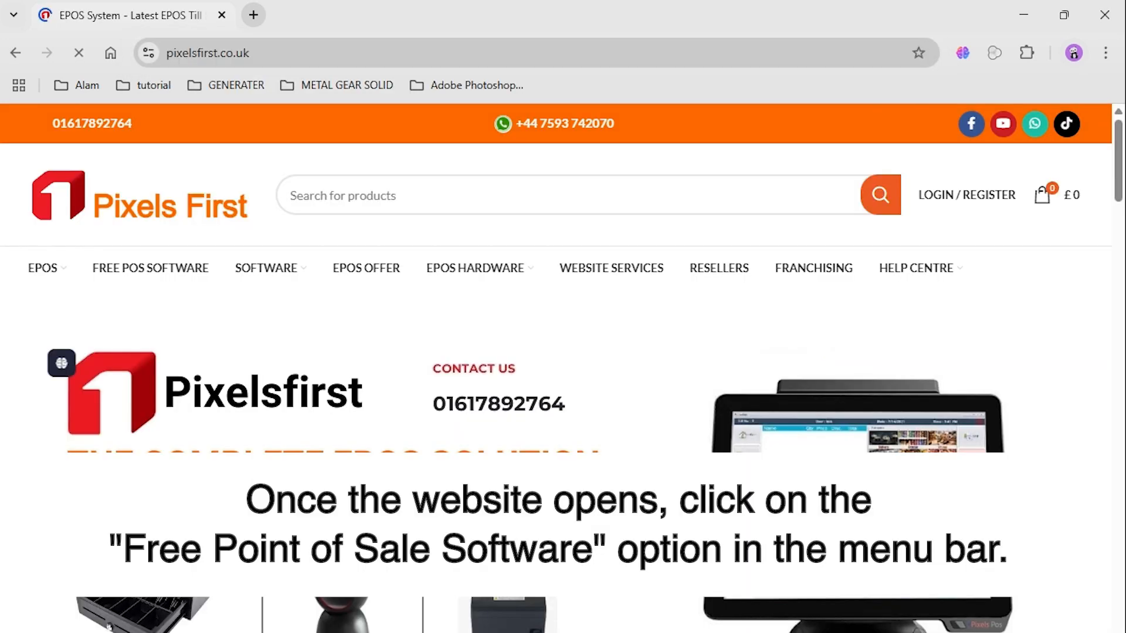
left_click(157, 269)
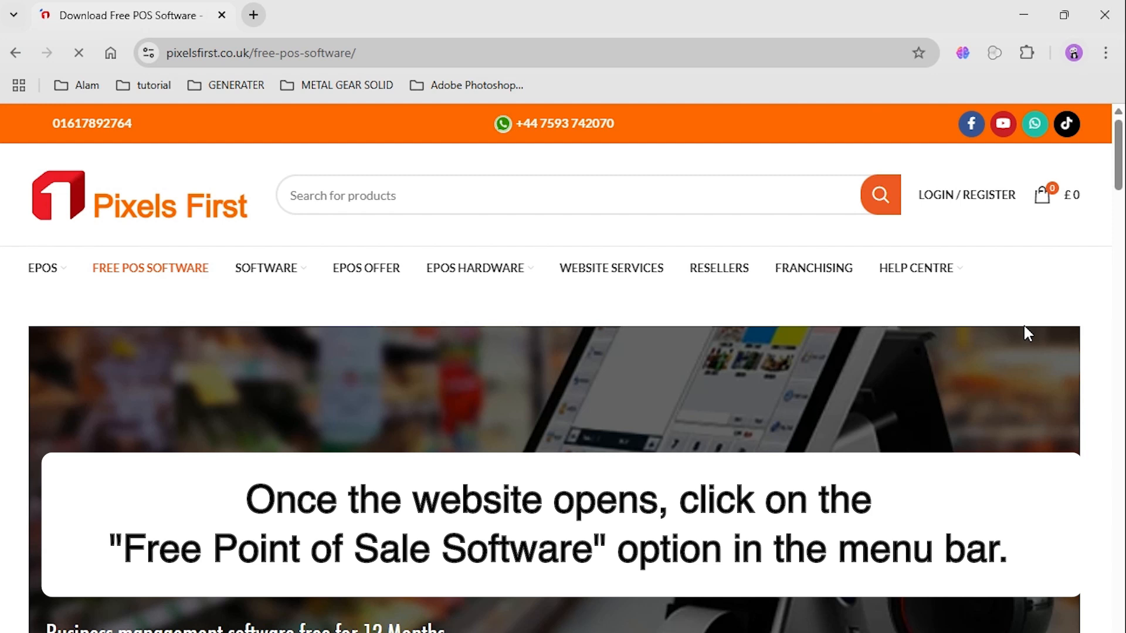
Download the Retail Store Management Software installer, saving it as PixelsFirst_Retail_SetupV2.198, and clear the browser off the desktop.
mouse_move(1121, 165)
left_mouse_down()
mouse_move(1121, 312)
mouse_move(1120, 167)
left_mouse_up()
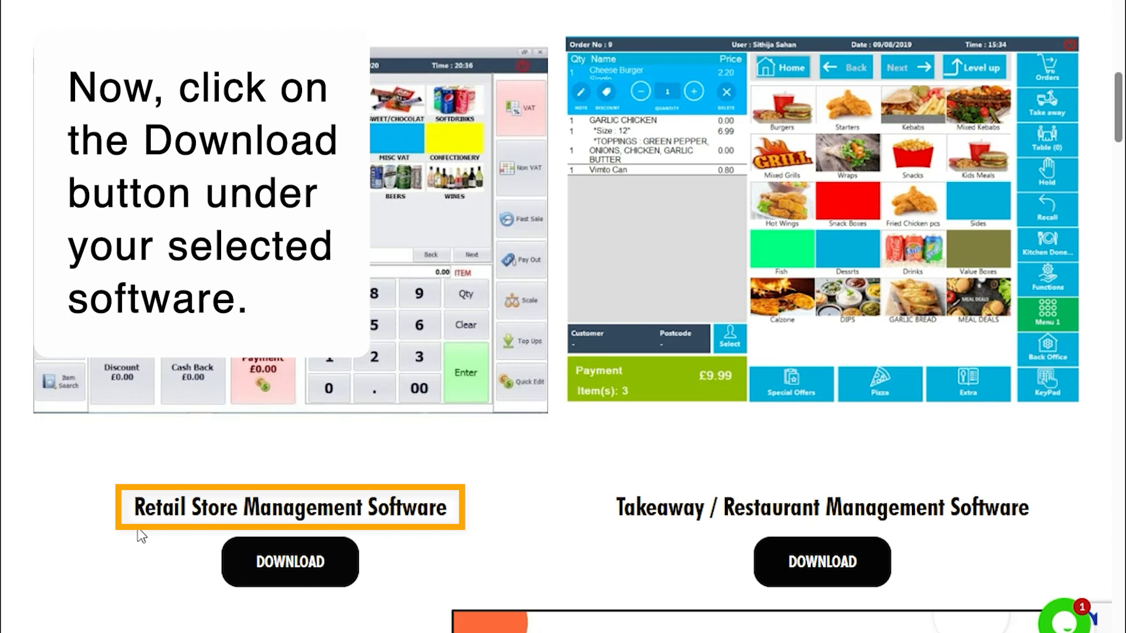
left_click(290, 583)
left_click(809, 593)
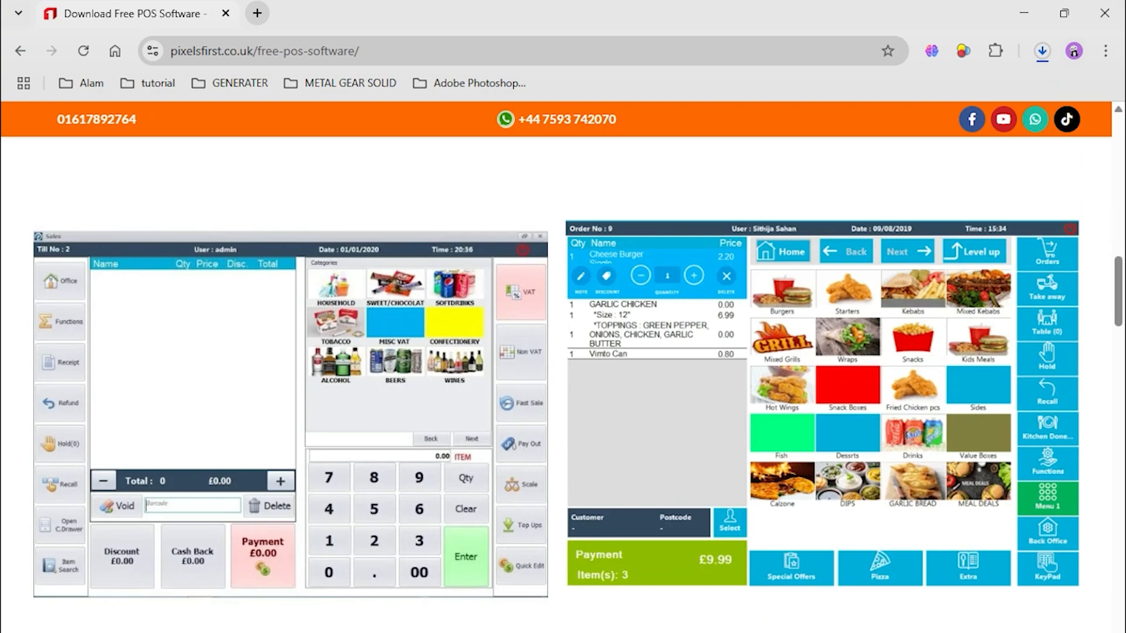
left_click(1044, 51)
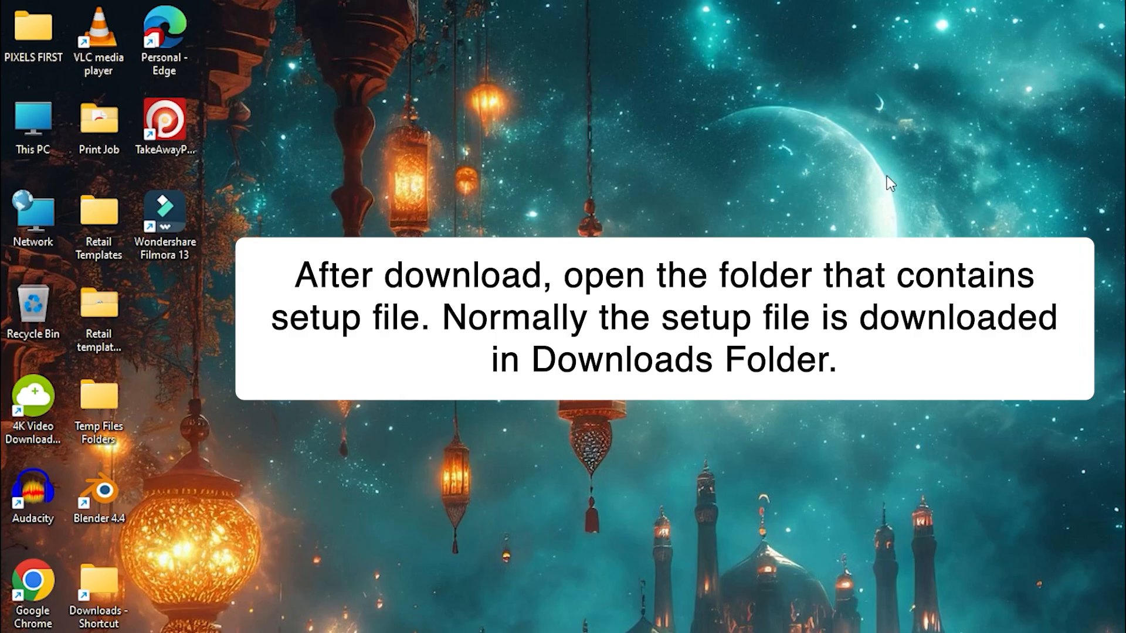
Open the Downloads folder from the desktop shortcut and run the PixelsFirst_Retail_SetupV2.198 installer.
double_click(110, 582)
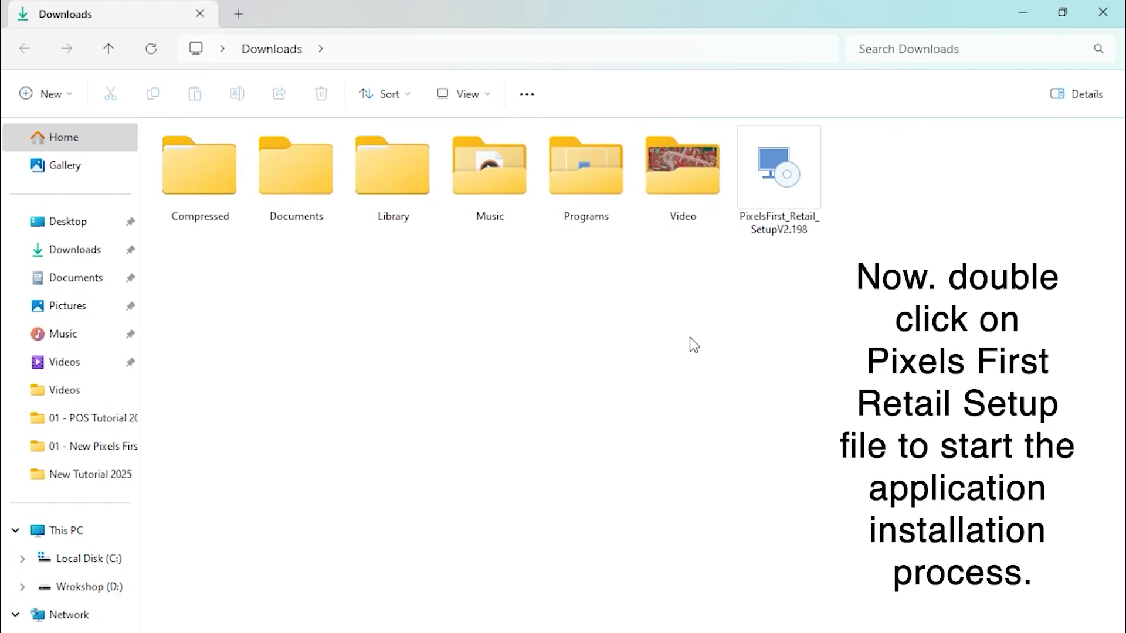
left_click(781, 182)
double_click(780, 181)
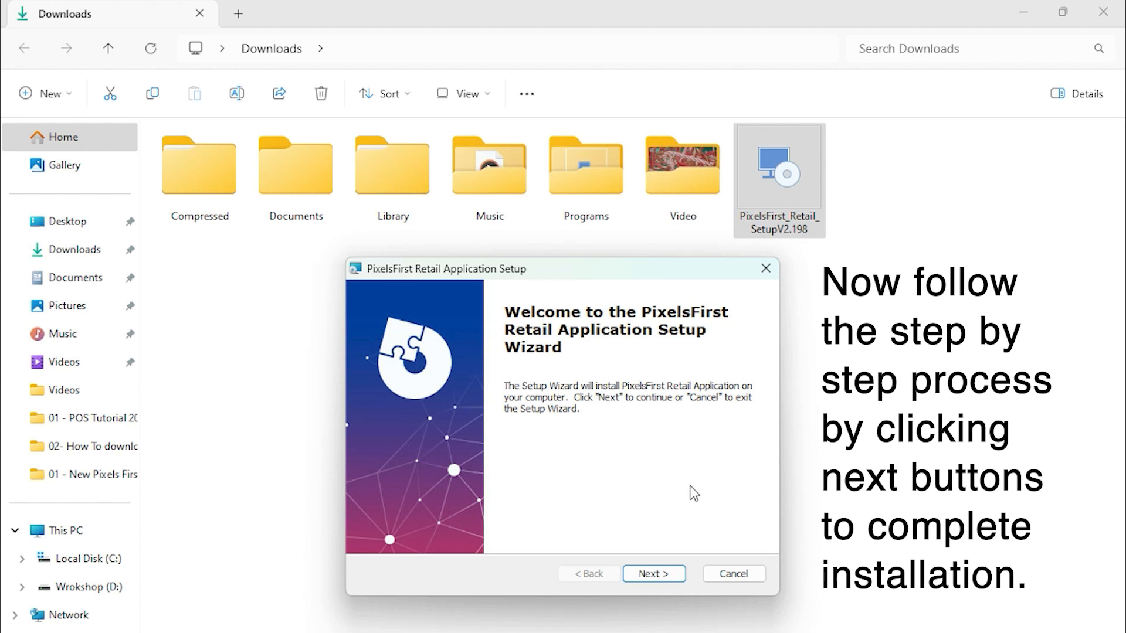
Install PixelsFirst Retail Application in the default folder and allow it to run past the Windows SmartScreen warning.
left_click(648, 573)
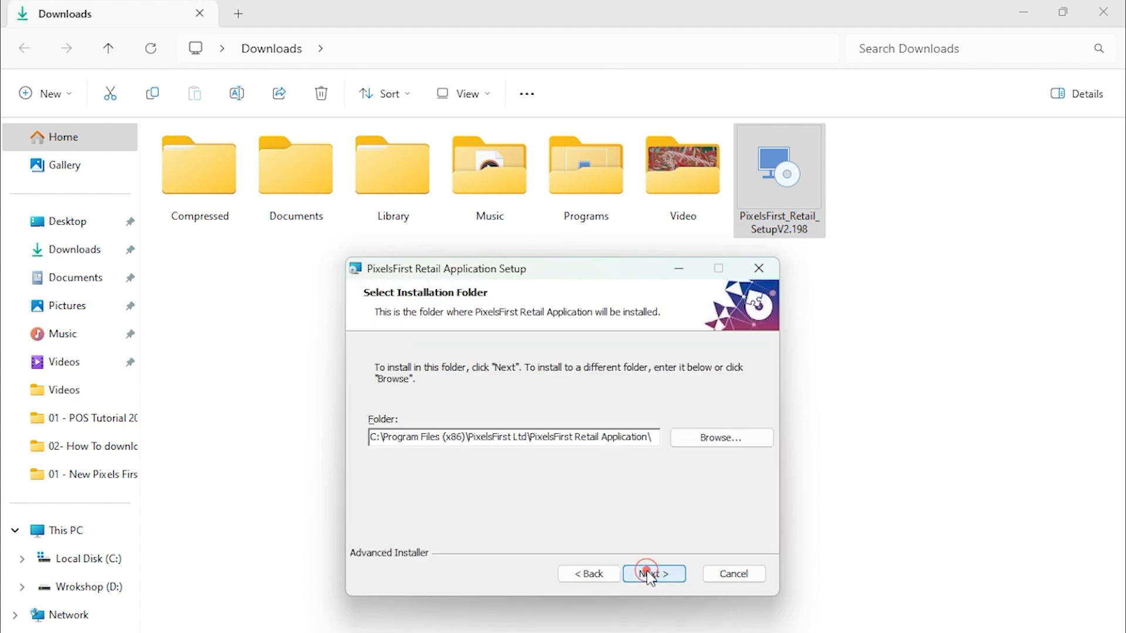
left_click(674, 577)
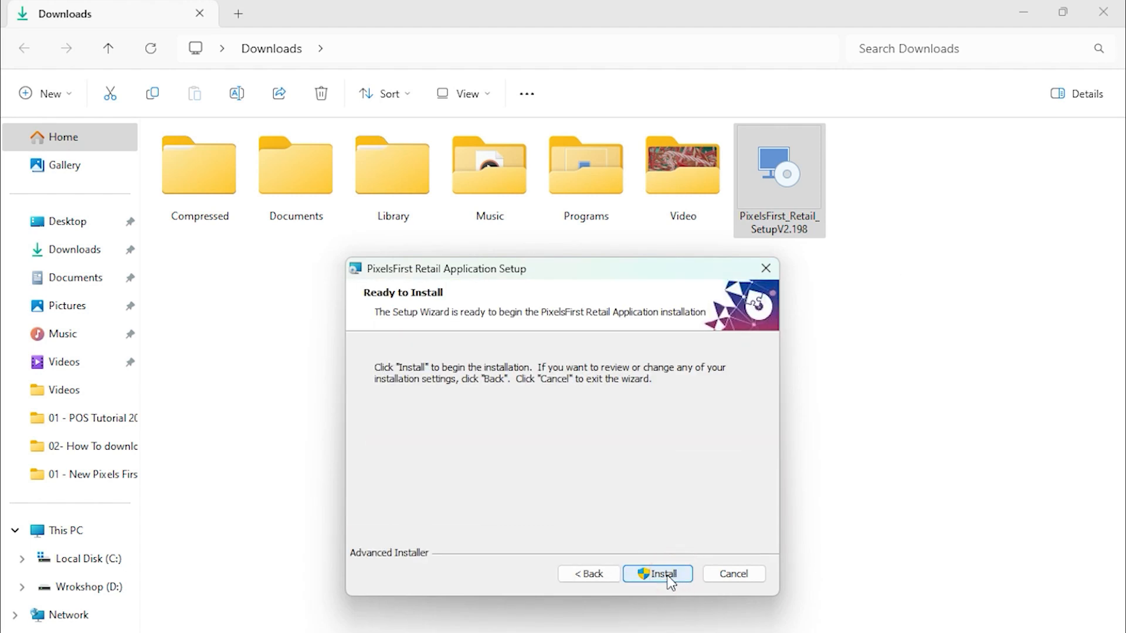
left_click(667, 577)
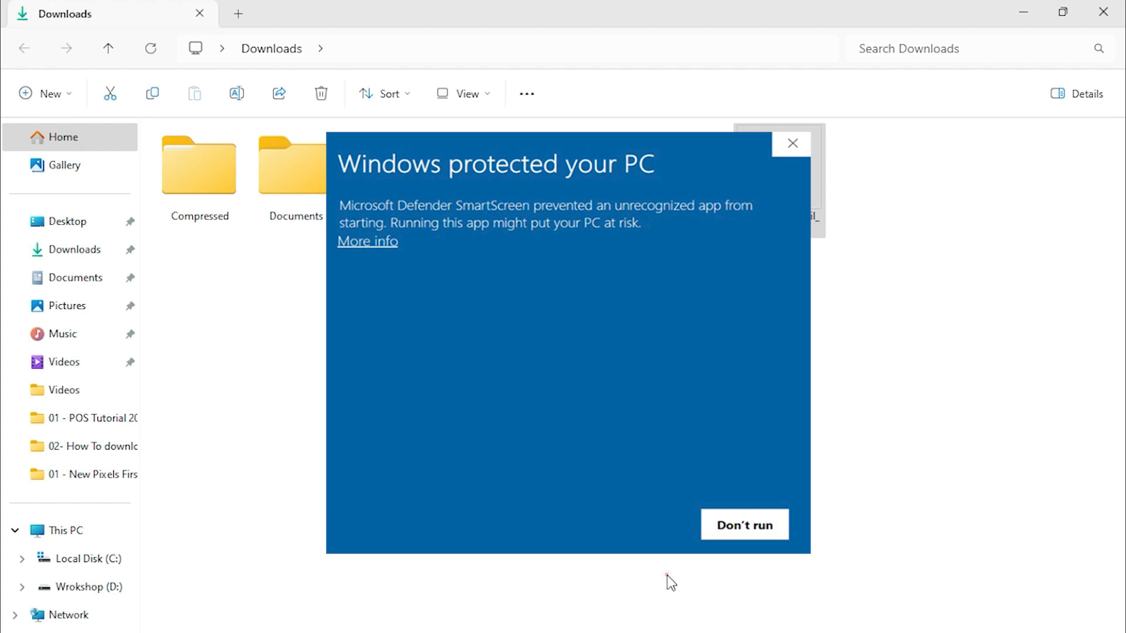
left_click(367, 245)
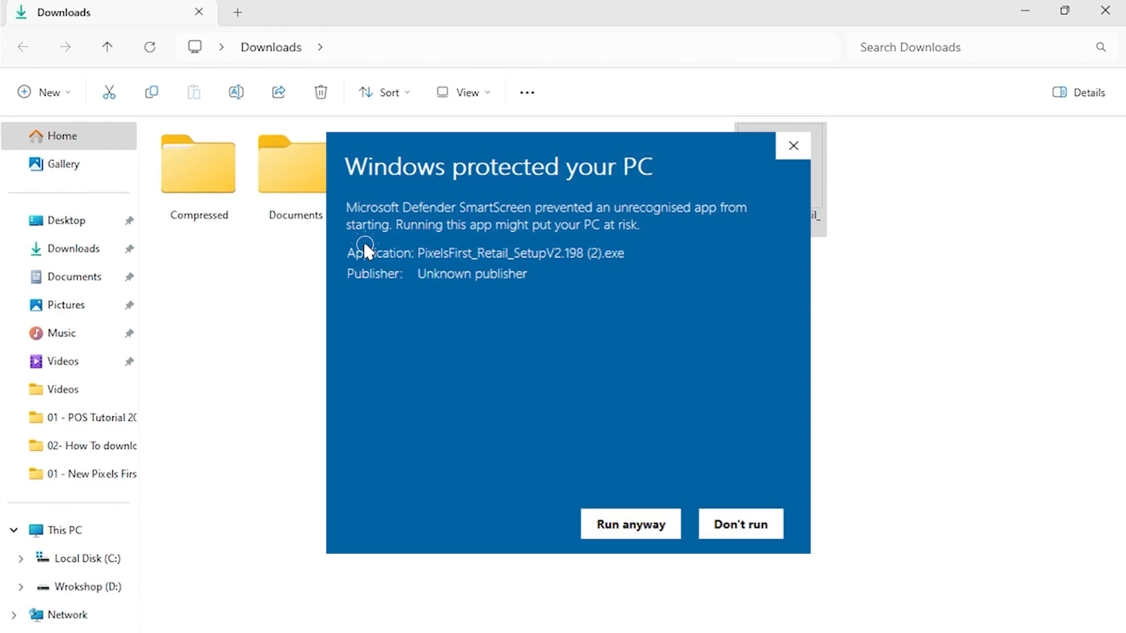
left_click(632, 524)
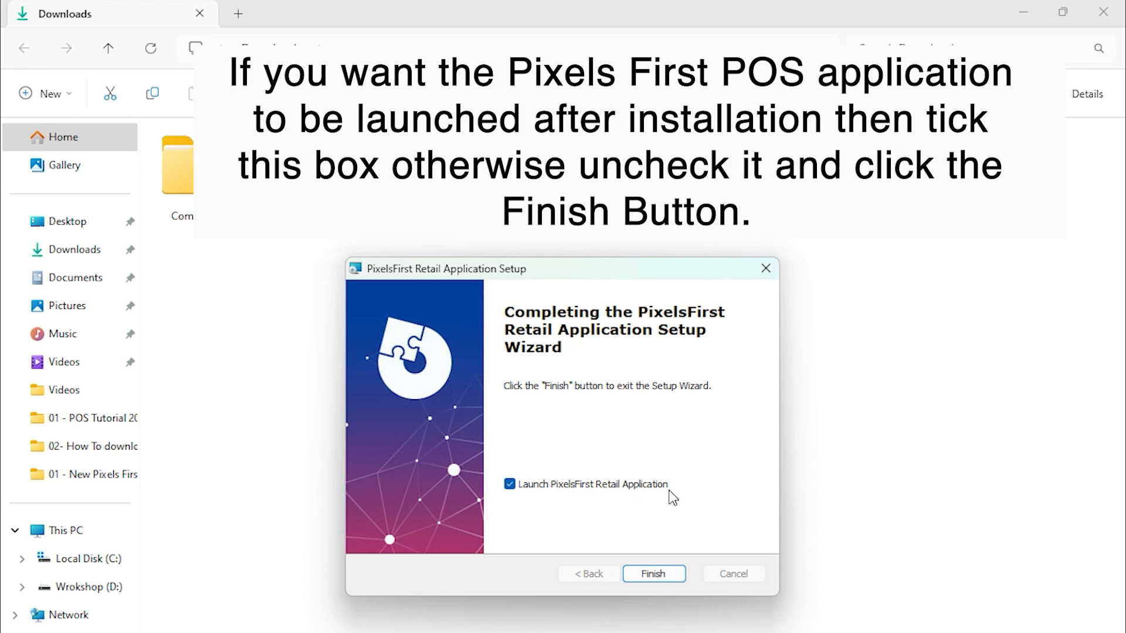
Finish the setup wizard with automatic launch turned off, and start PixelsFirst Retail from its desktop shortcut to reach store registration.
left_click(509, 485)
left_click(652, 573)
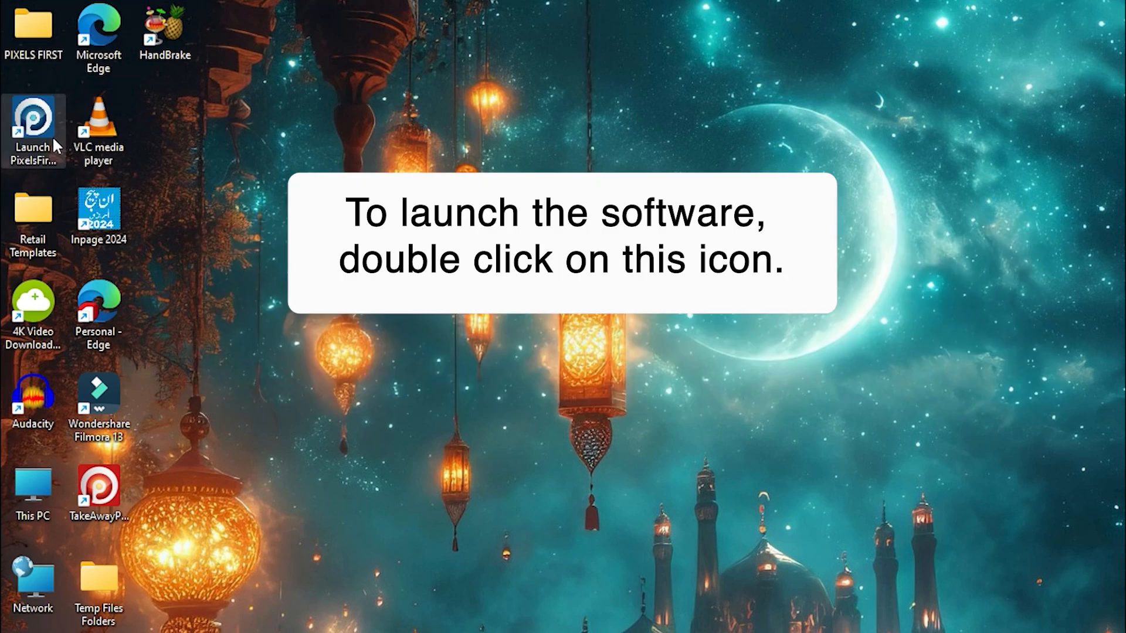
double_click(41, 135)
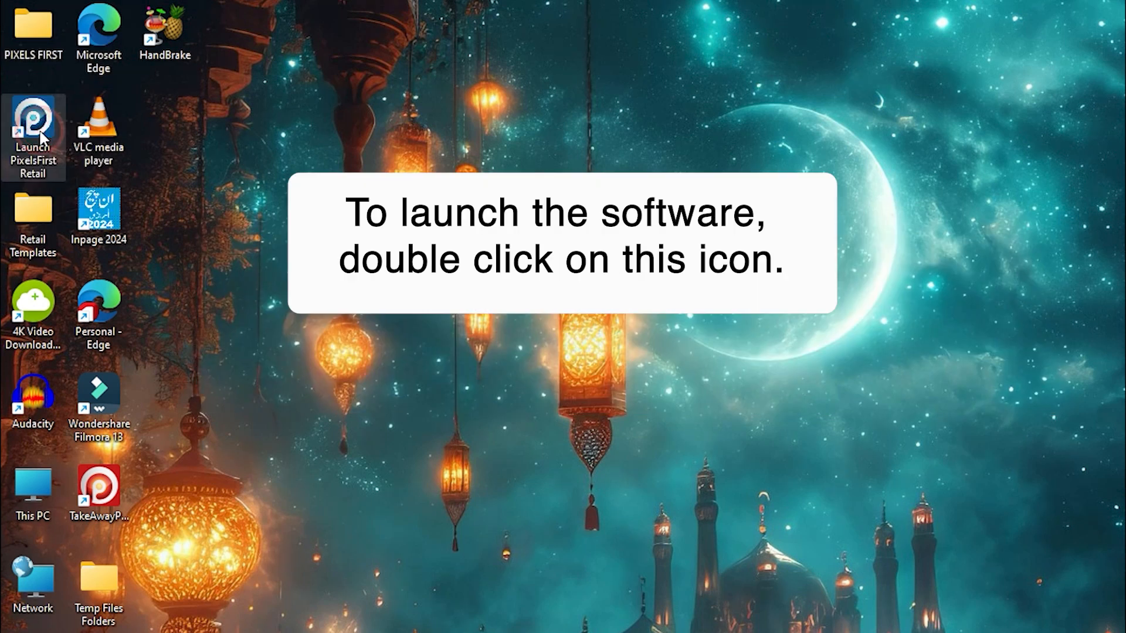
left_click(577, 490)
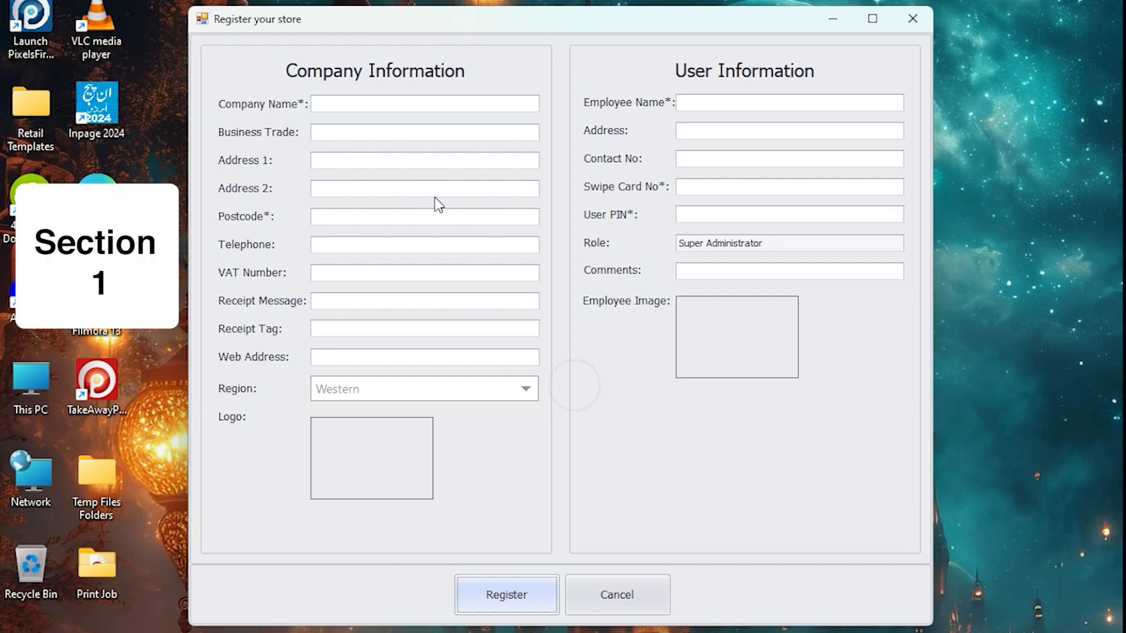
Enter Pixels First Ltd as the company name and fill in the first line of the company's address.
left_click(394, 104)
type("P")
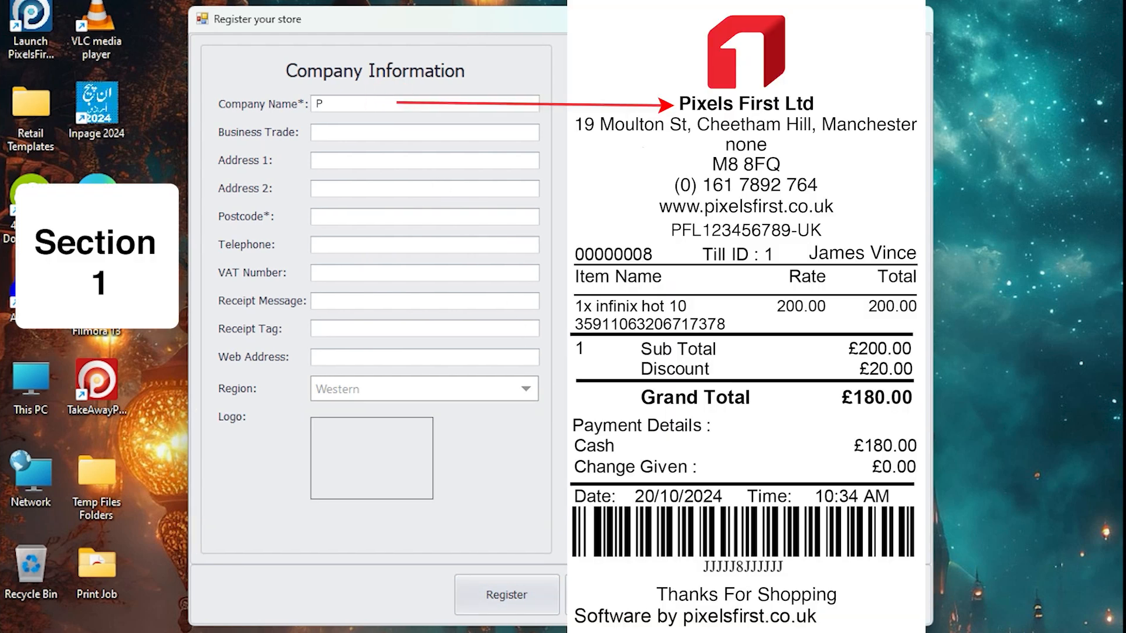
type("ixels First Ltd")
left_click(424, 161)
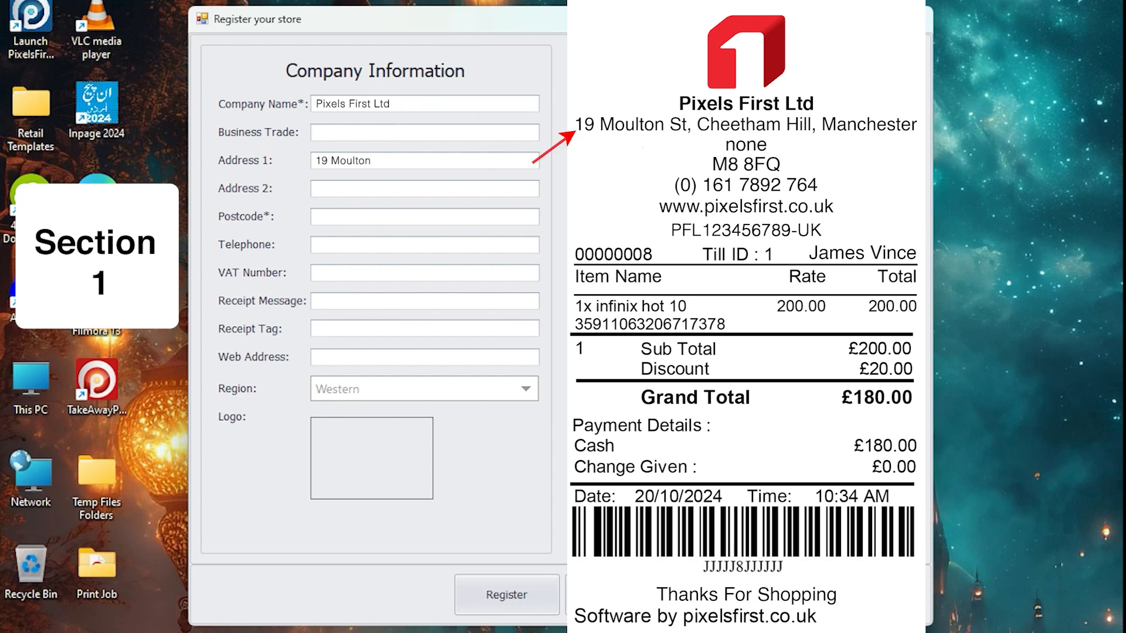
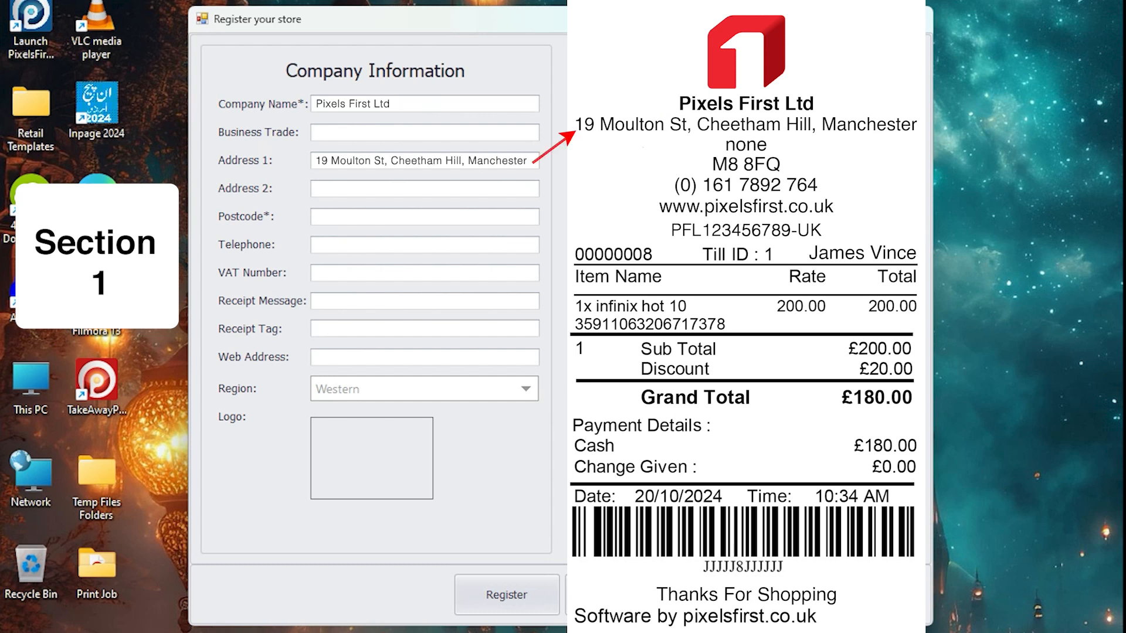
Fill in the company's postcode, telephone number and VAT number.
left_click(424, 217)
type("M8 8FQ")
left_click(425, 245)
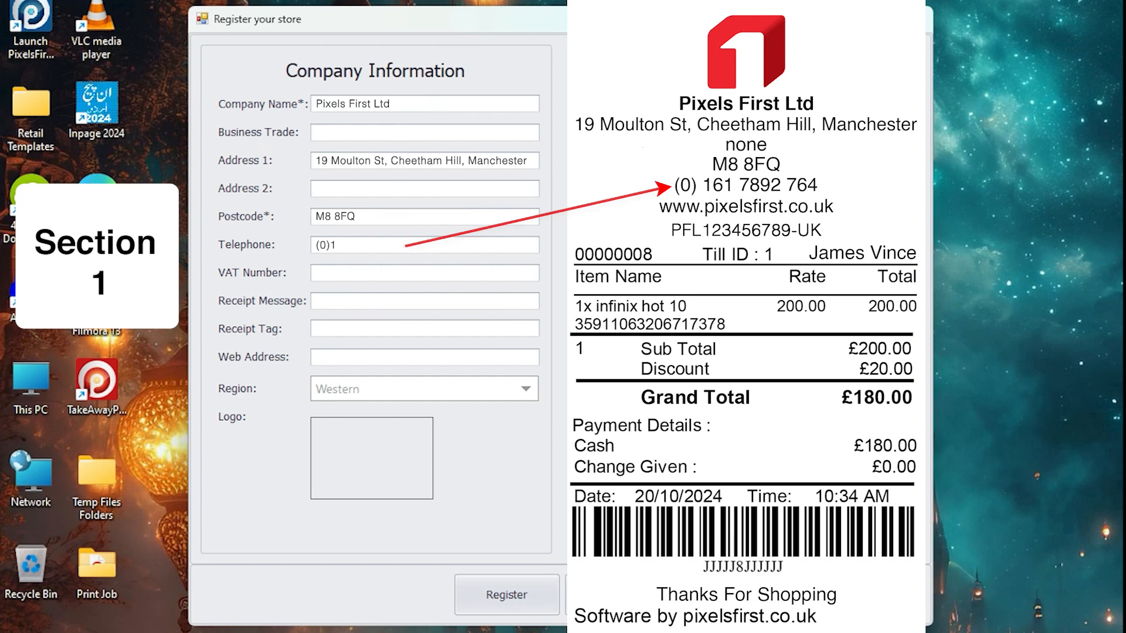
left_click(425, 274)
type("PFL123456789-UK")
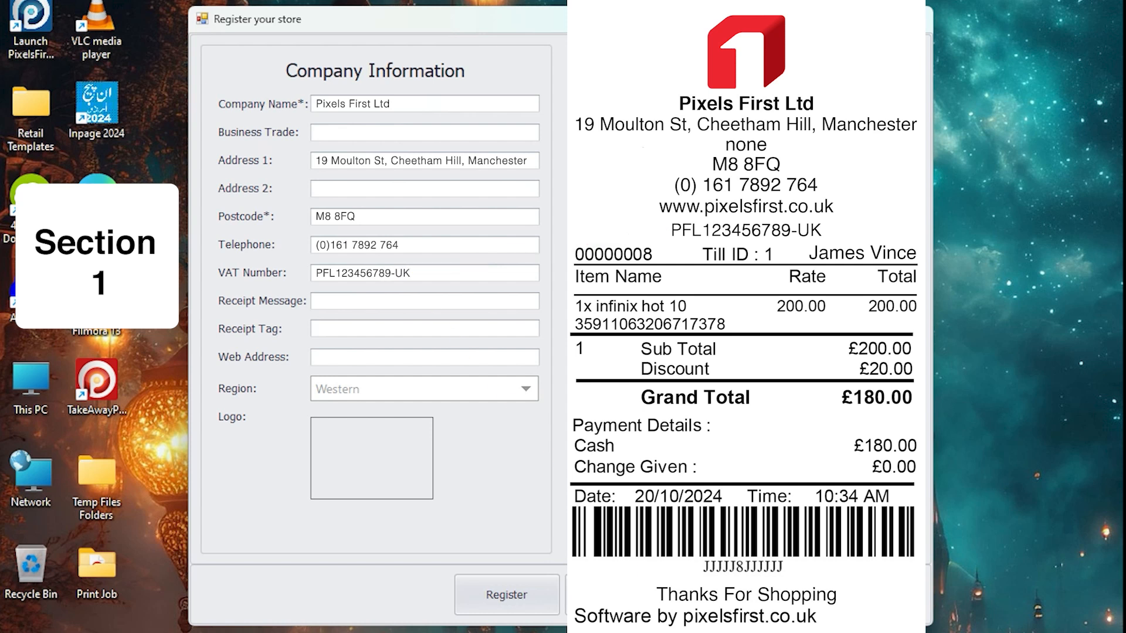
left_click(425, 302)
type("Thanks For Shopping")
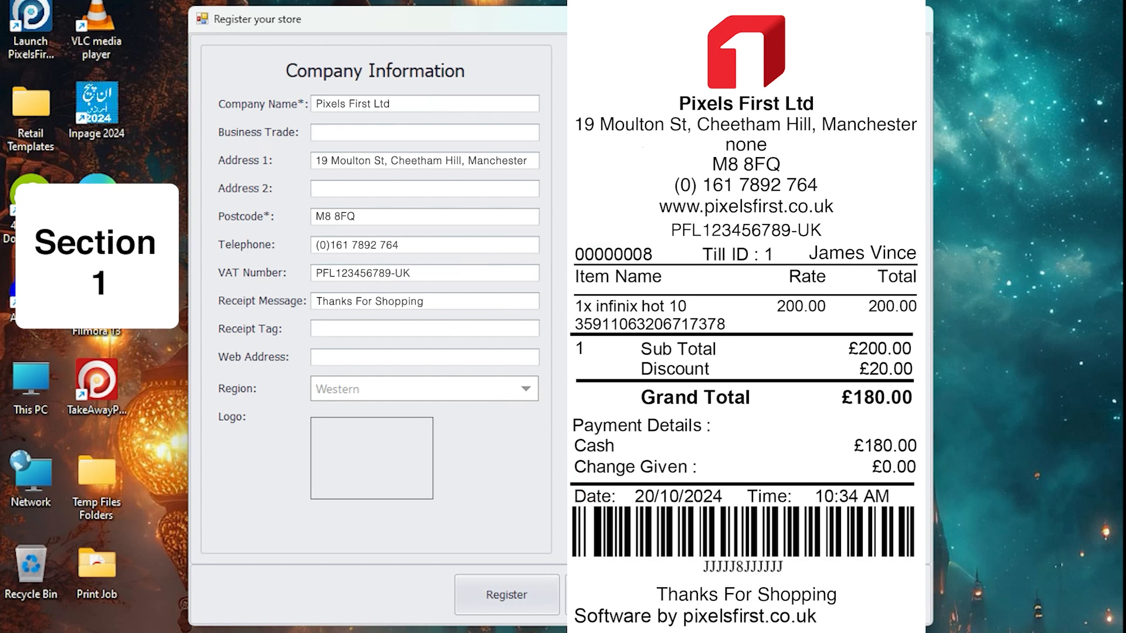
left_click(424, 357)
type("www.pixelsfi")
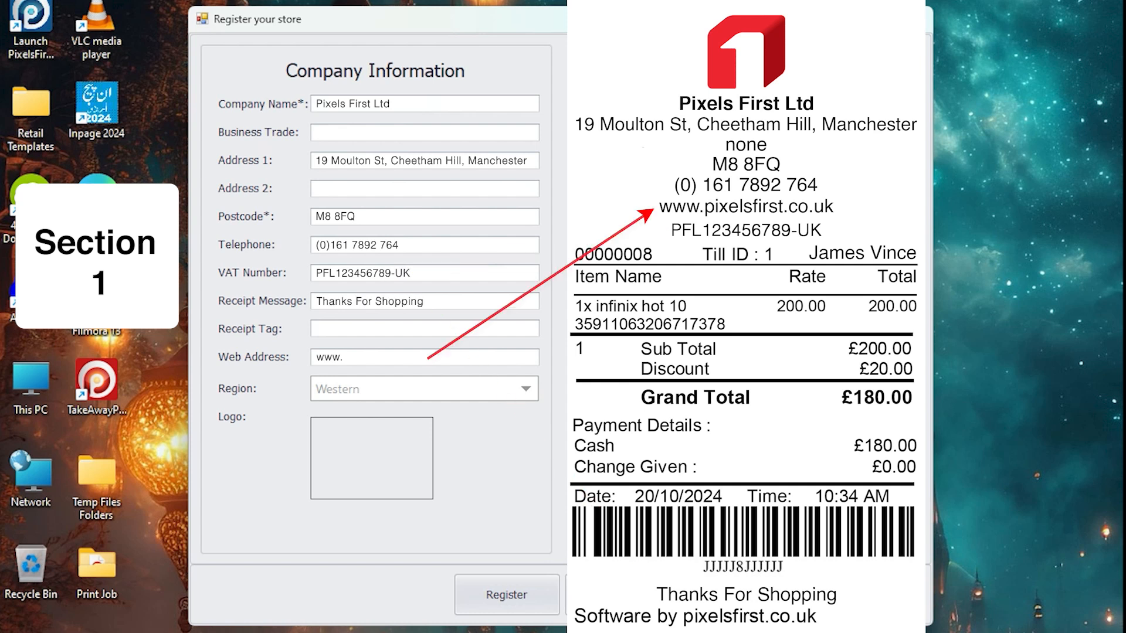
type("rst.co.uk")
Keep the region as Western and load the red Pixels First logo picture as the company logo.
left_click(522, 389)
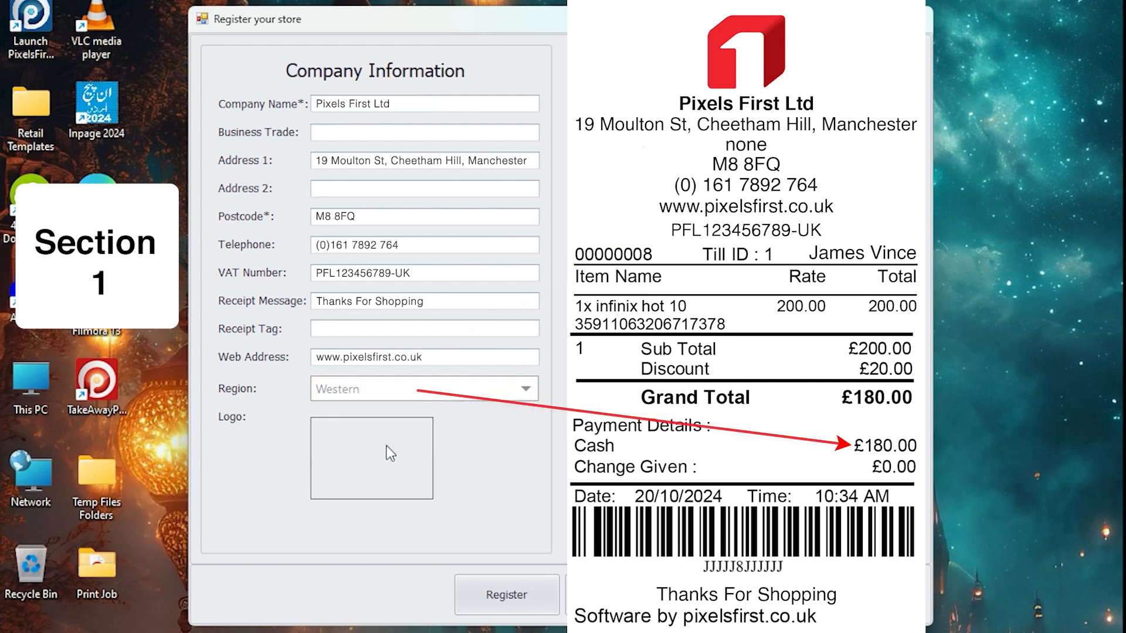
left_click(386, 445)
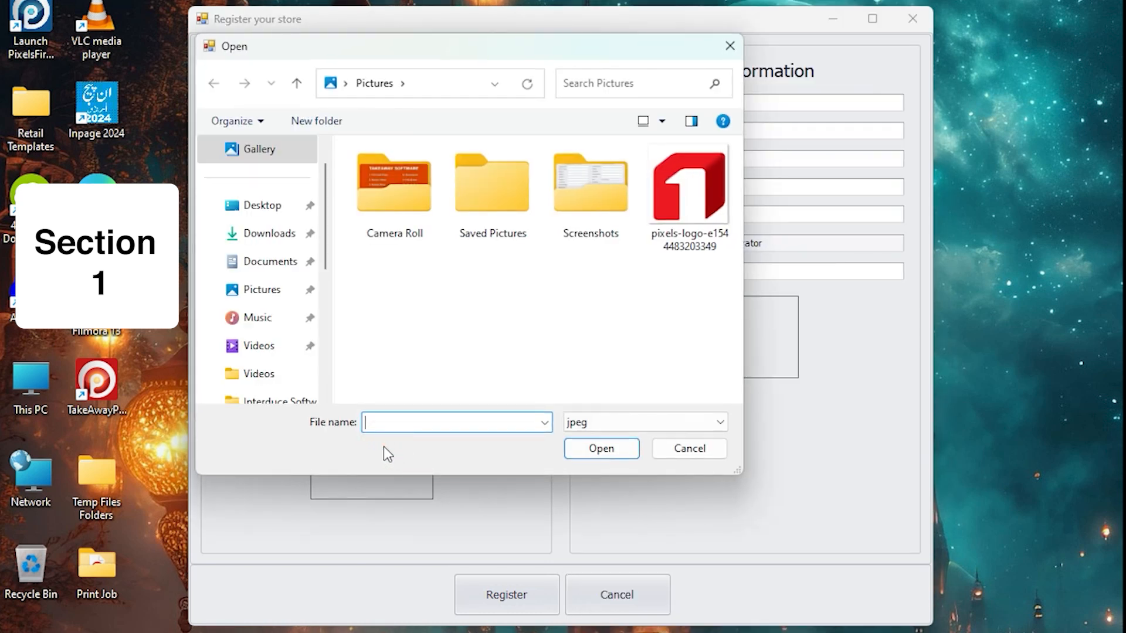
left_click(690, 199)
left_click(609, 449)
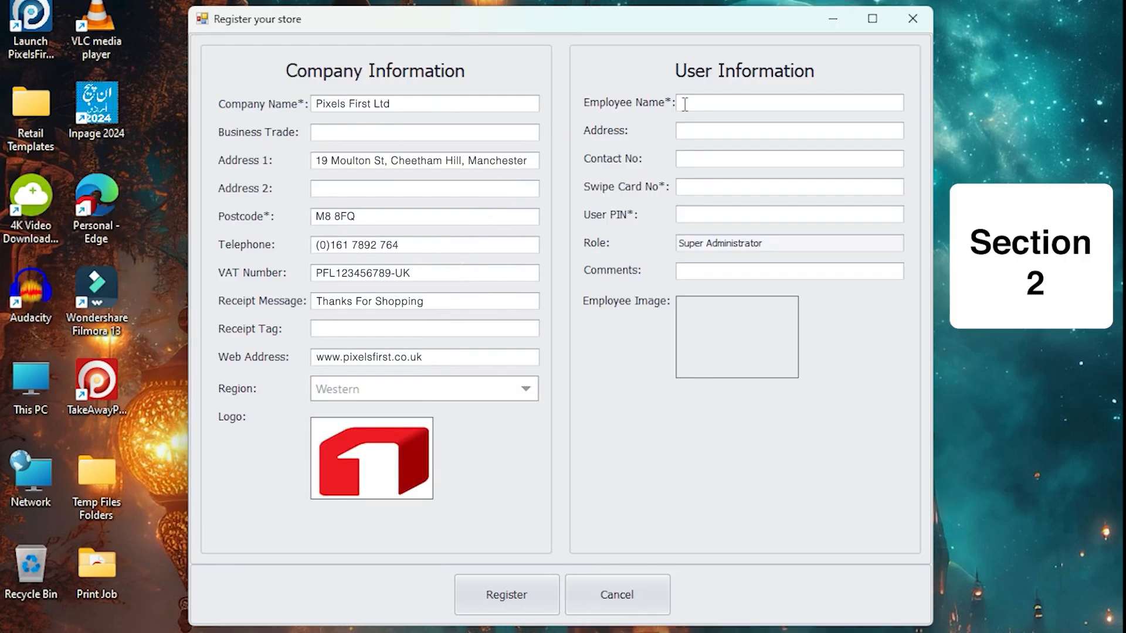
Fill in the first employee's full name, address and contact number in the user information.
left_click(686, 103)
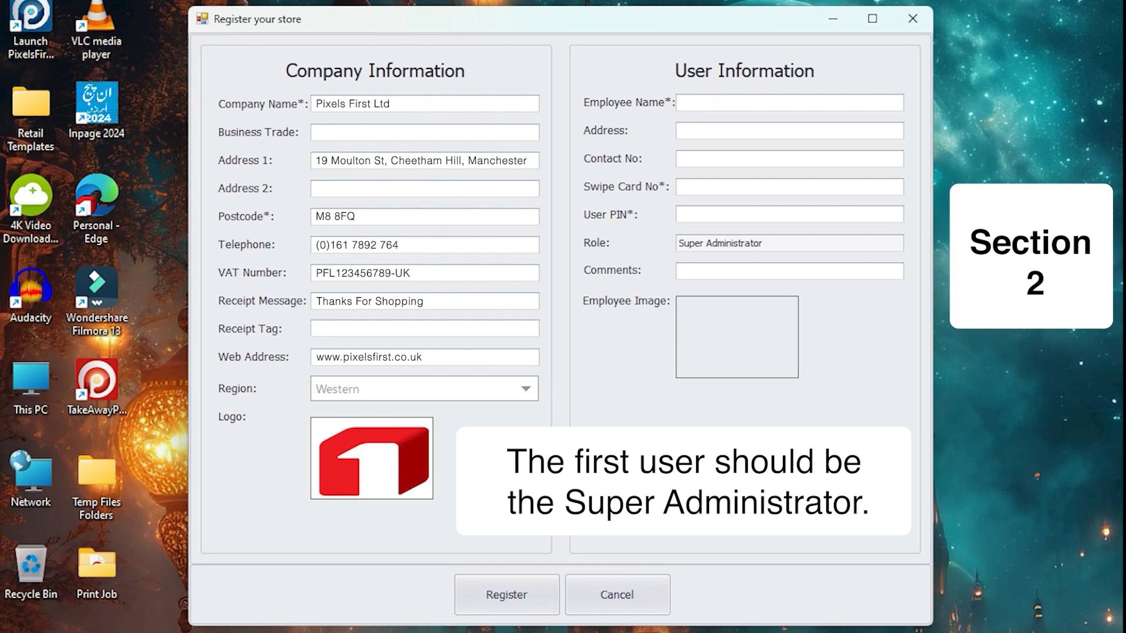
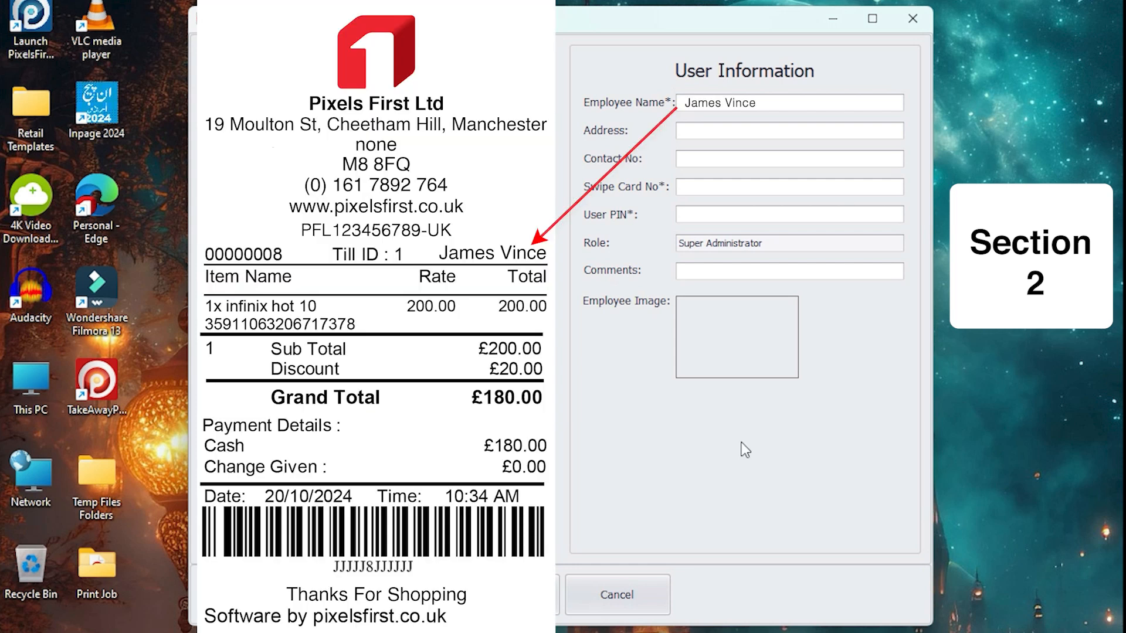
key("Tab")
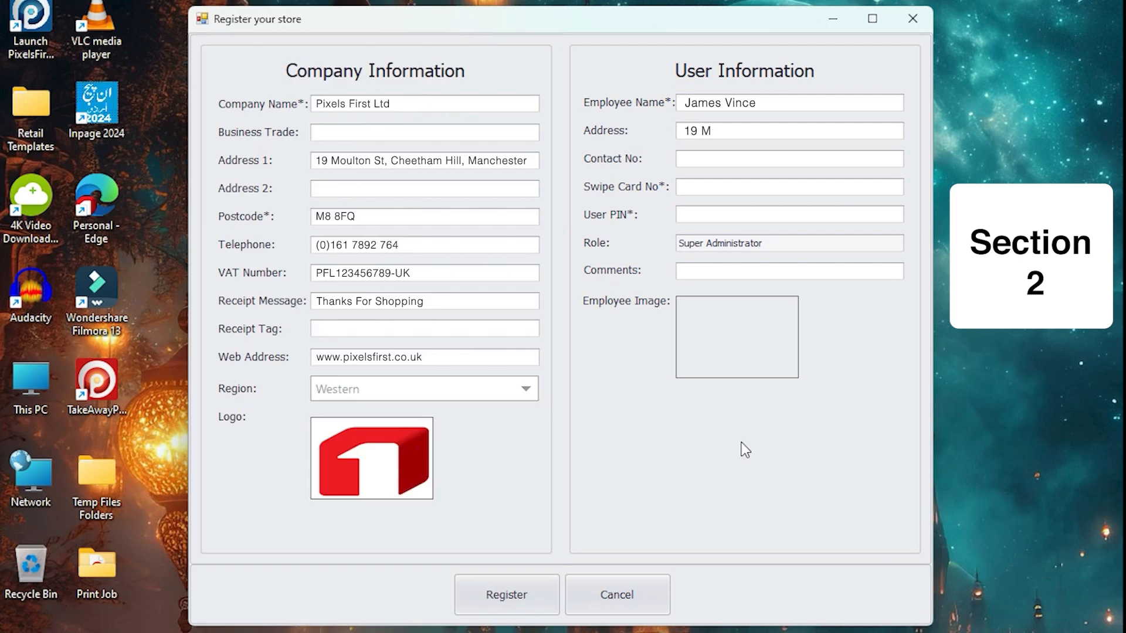
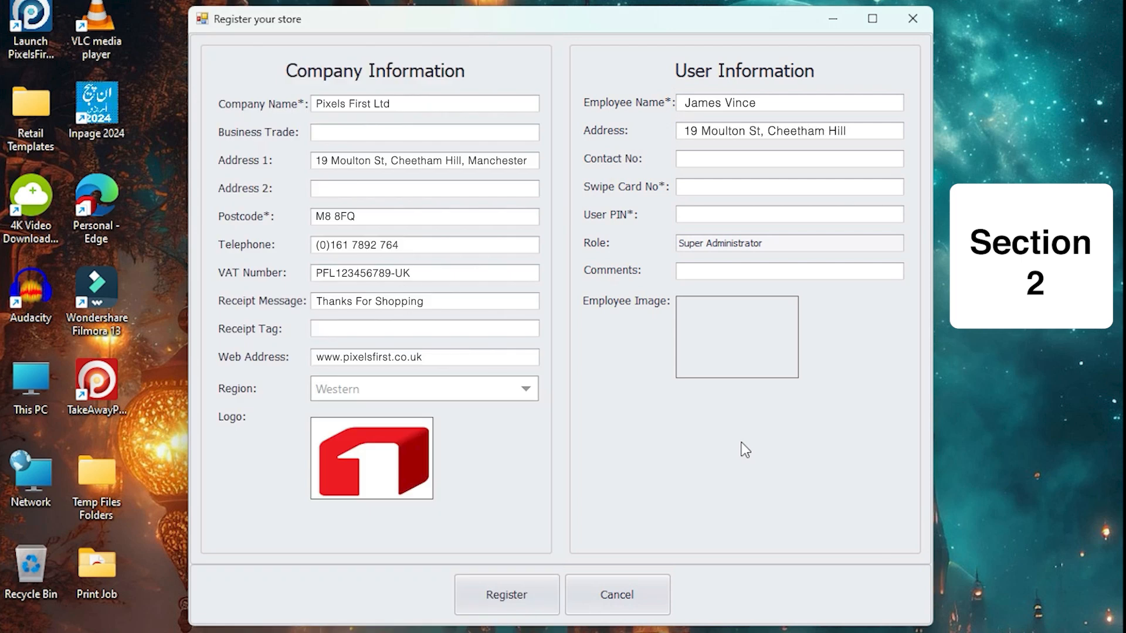
key("Tab")
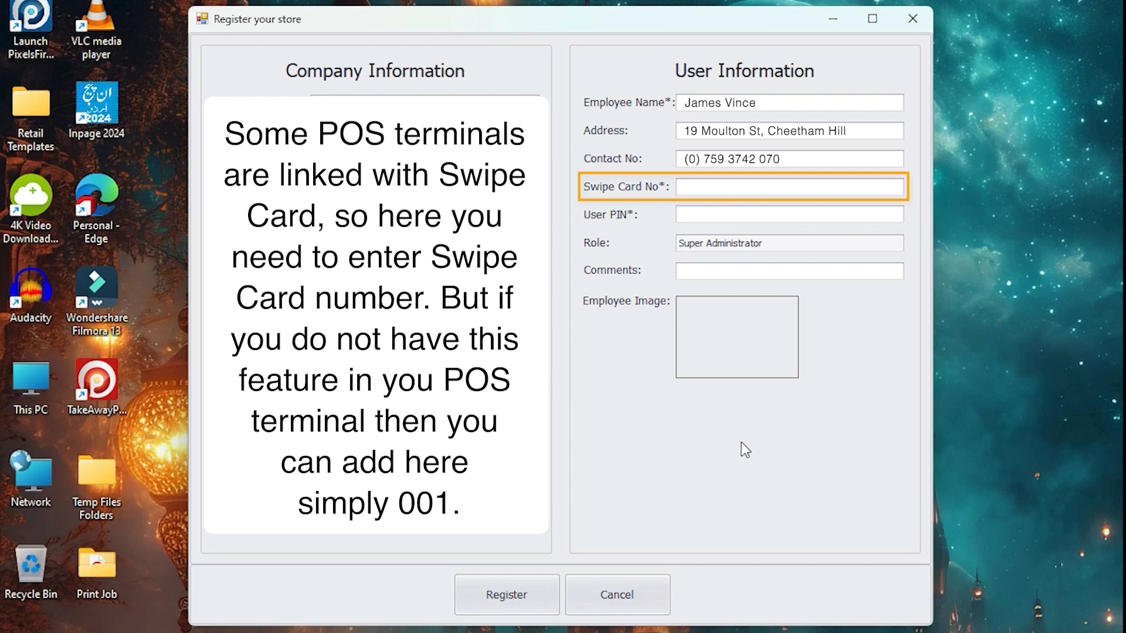
Enter the employee's swipe card number and user PIN.
type("001")
key("Tab")
type("***")
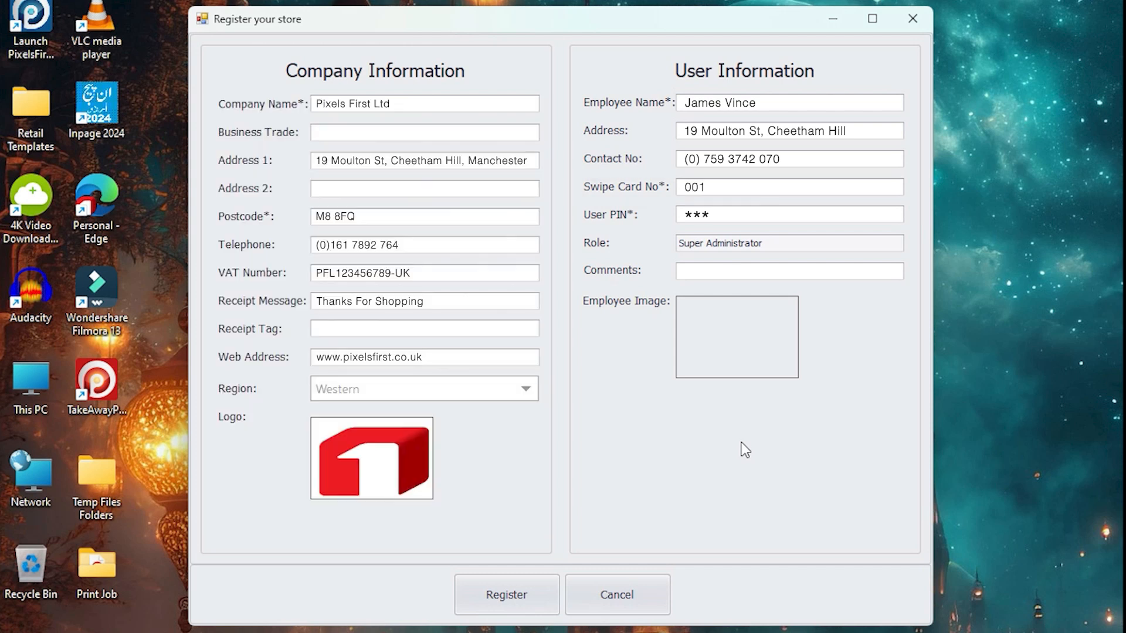
type("*")
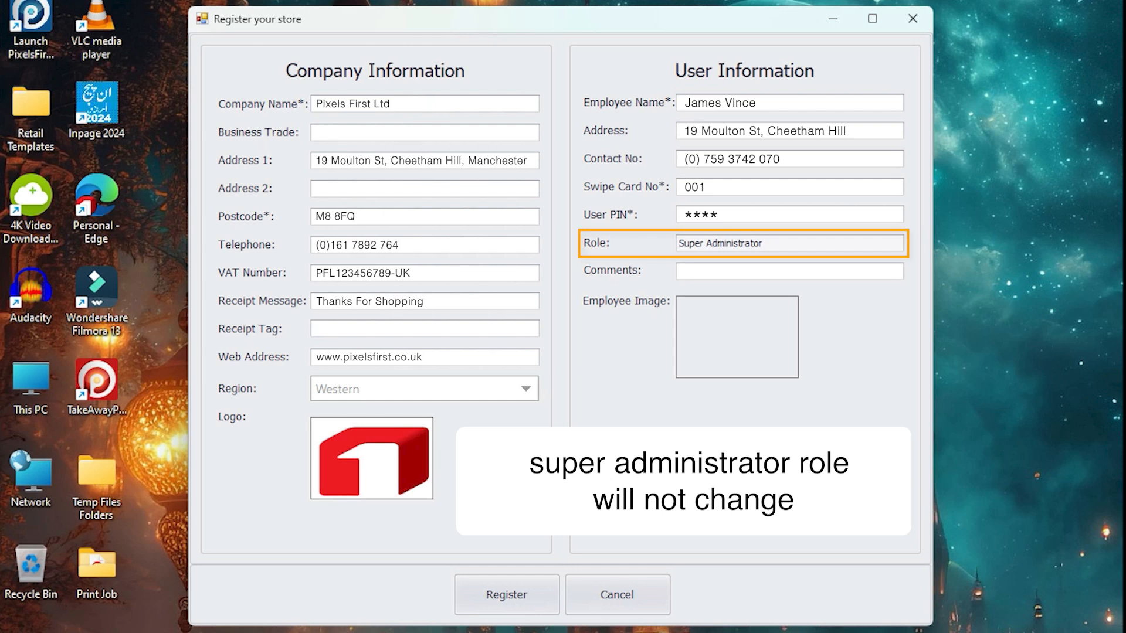
Add the comment "Feeling Good" for the employee and load the portrait photo from Pictures as the employee image.
type("Feeling G")
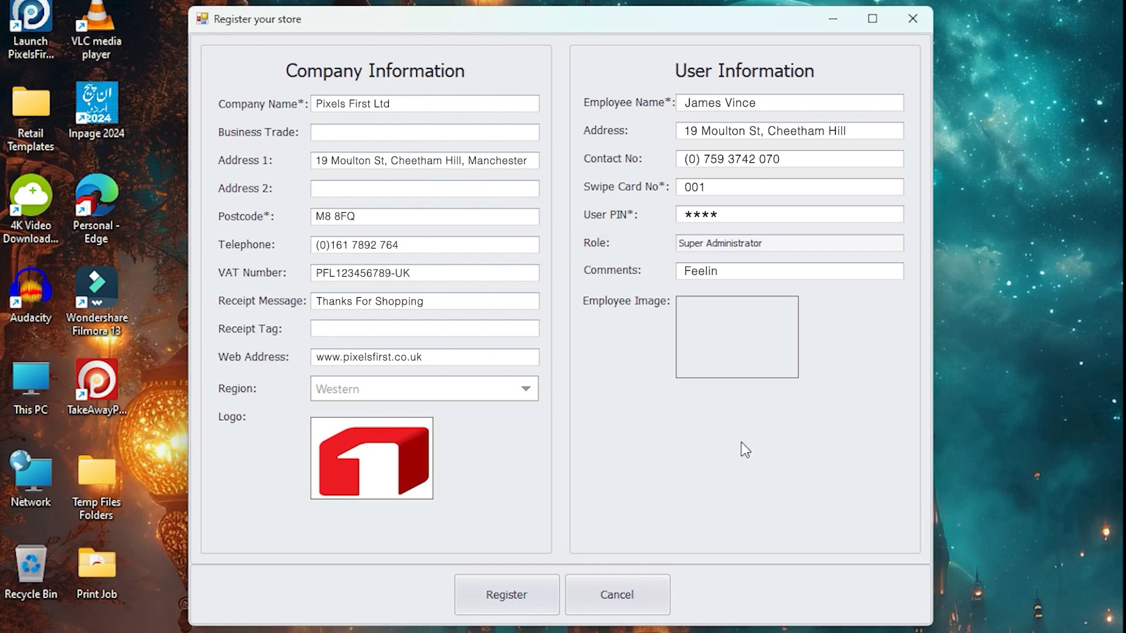
type("ood")
left_click(725, 331)
left_click(689, 198)
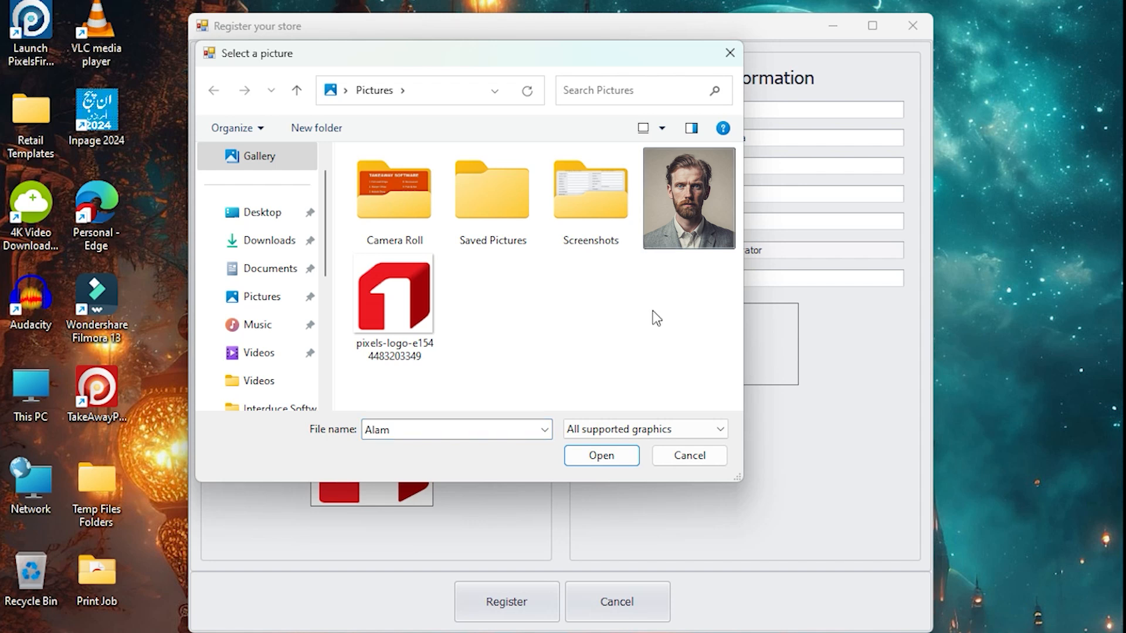
left_click(619, 455)
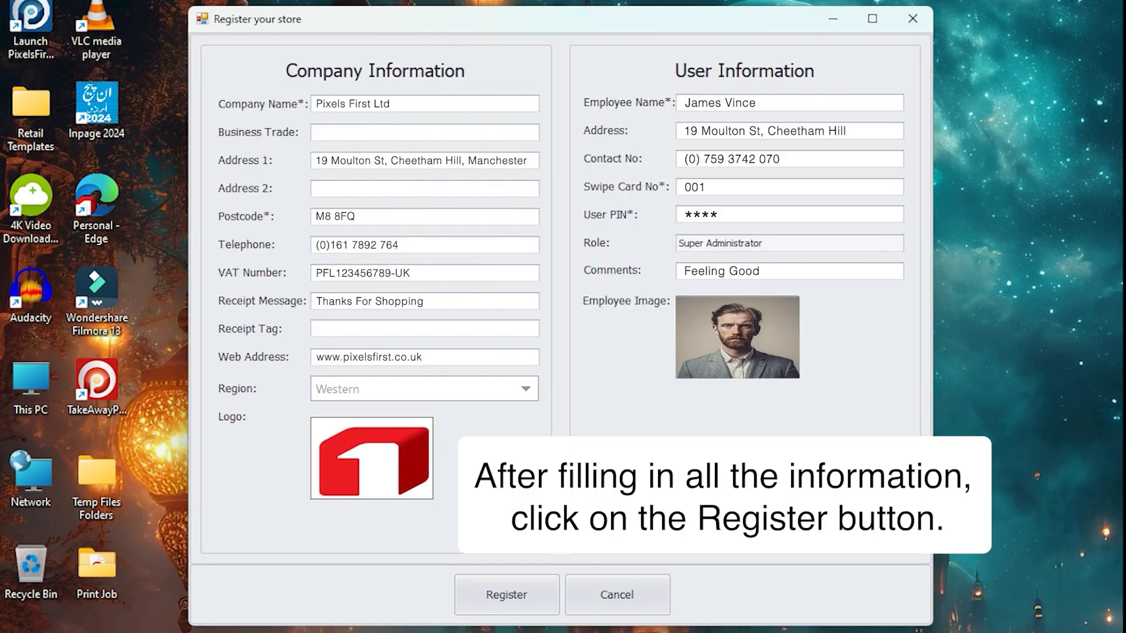
Register the store with the entered company and user information and continue to the license information.
left_click(505, 594)
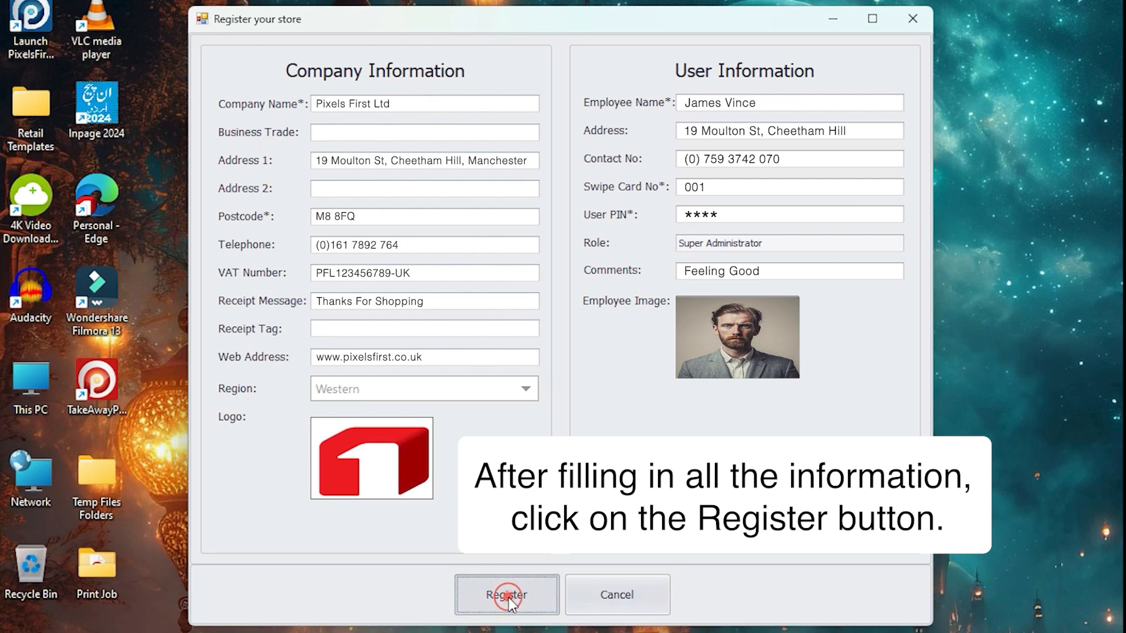
left_click(557, 380)
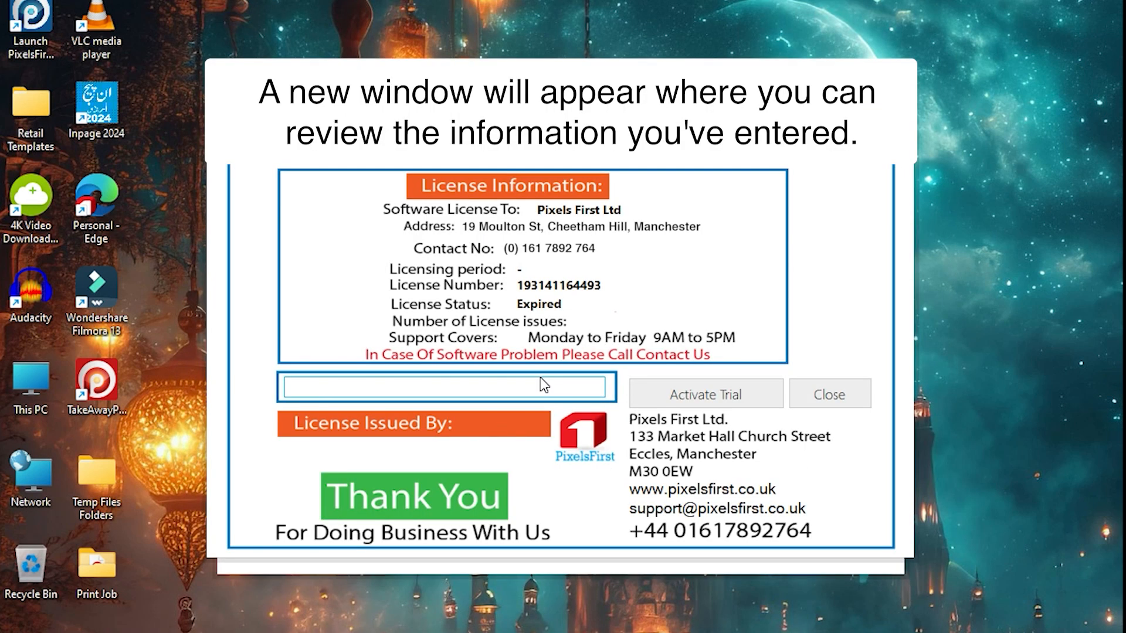